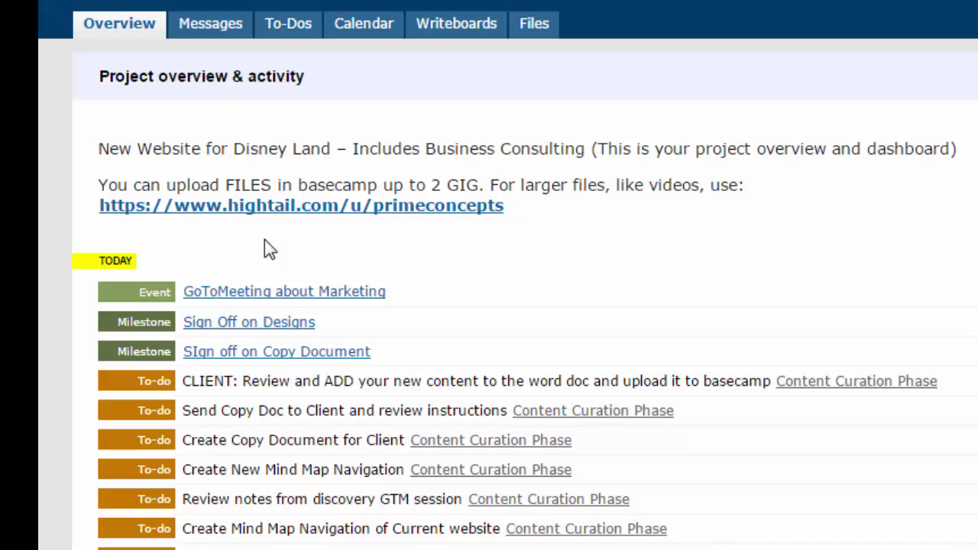
# - Open the Hightail Uplink page from the hightail.com link, then return to the Basecamp tab
pyautogui.tripleClick(129, 211)
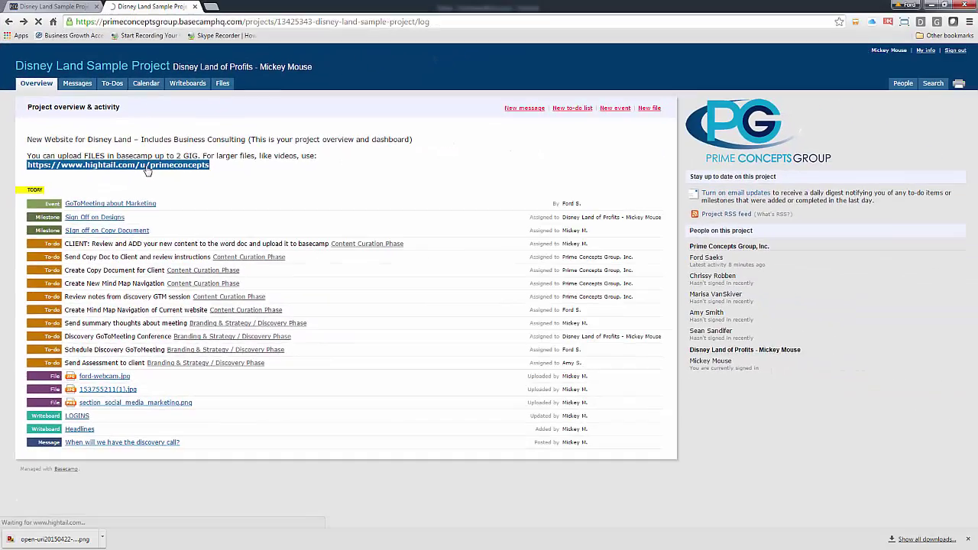
pyautogui.click(148, 170)
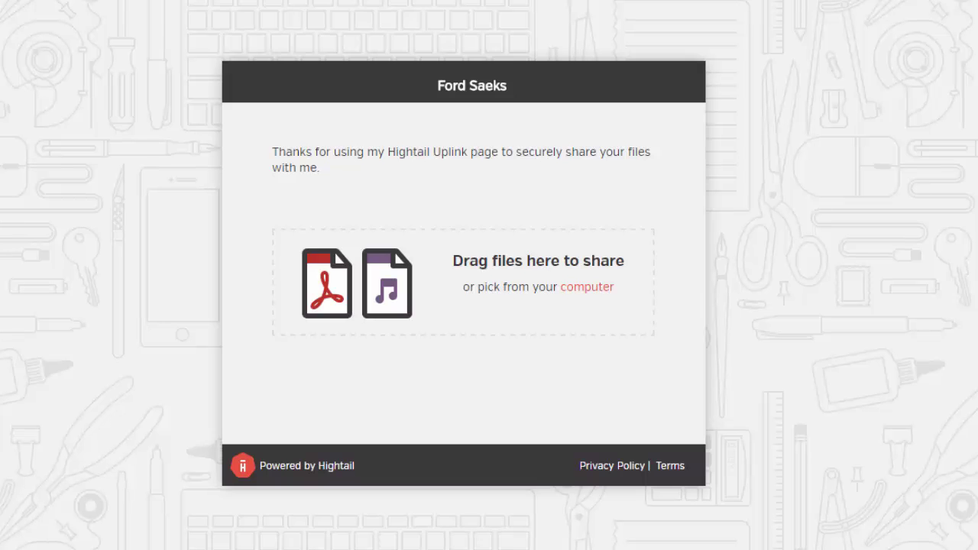
pyautogui.click(55, 5)
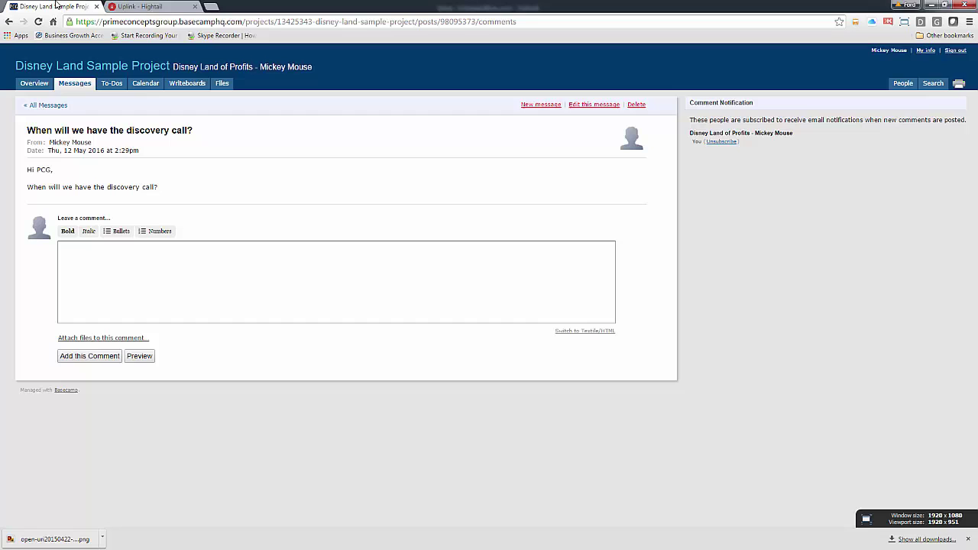
# - View the project Overview and activity, then switch to the Messages tab
pyautogui.click(34, 83)
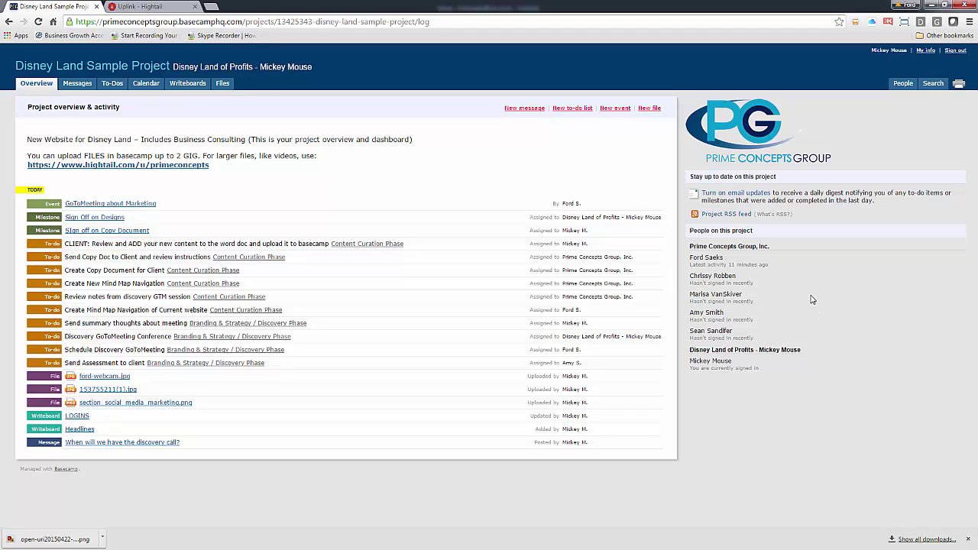
pyautogui.click(77, 84)
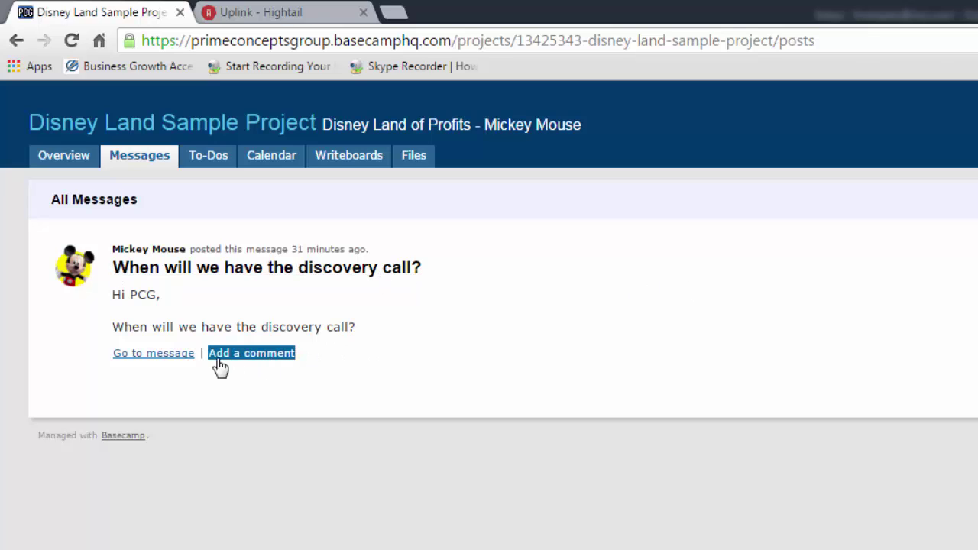
# - Open the discovery-call message through its Add a comment link
pyautogui.click(174, 356)
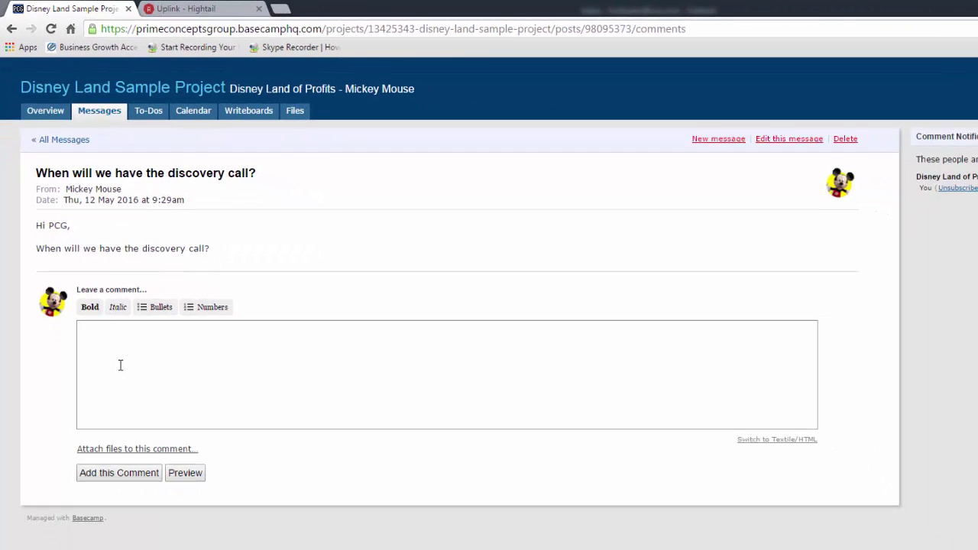
# - Comment 'need to have a call with Ford' on the discovery-call message
pyautogui.click(121, 343)
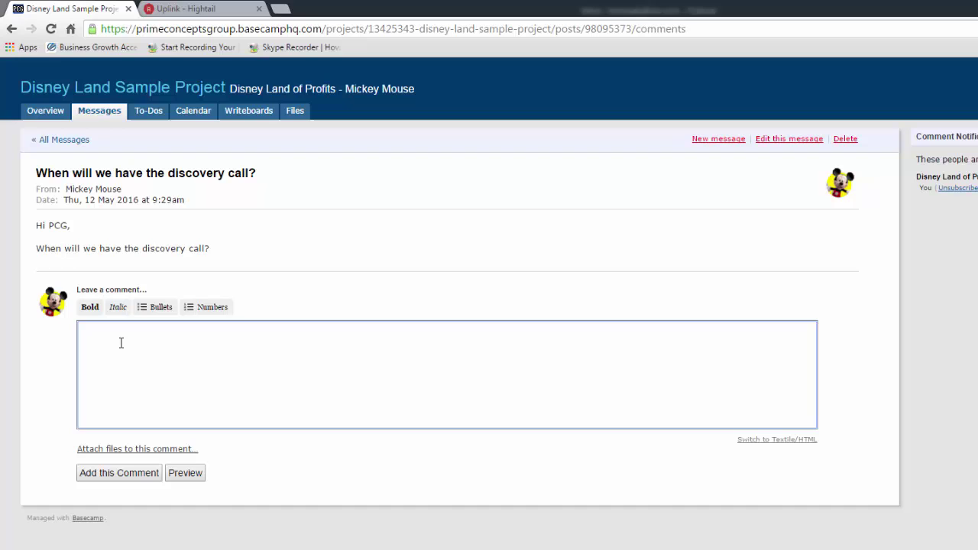
pyautogui.write('Ineed to ')
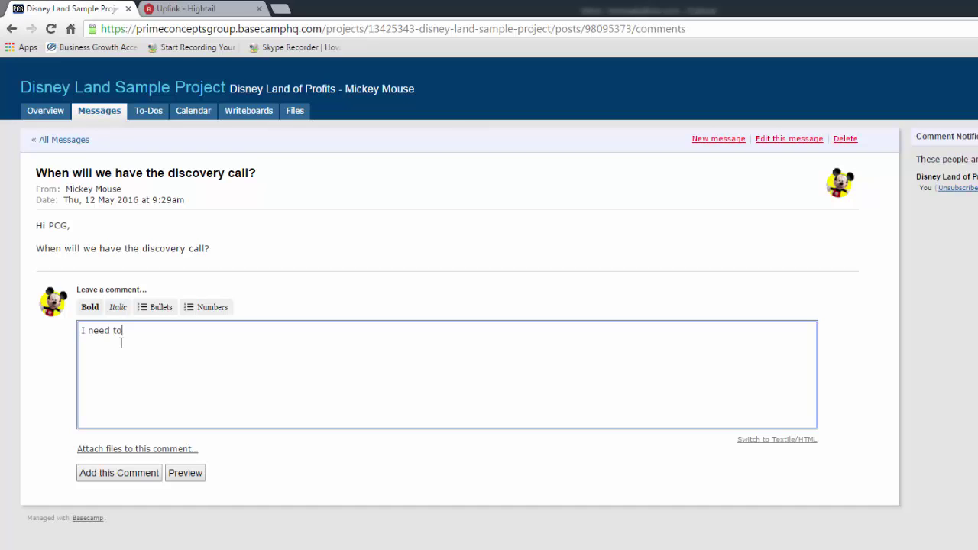
pyautogui.write('have a call w')
pyautogui.write('ith Ford')
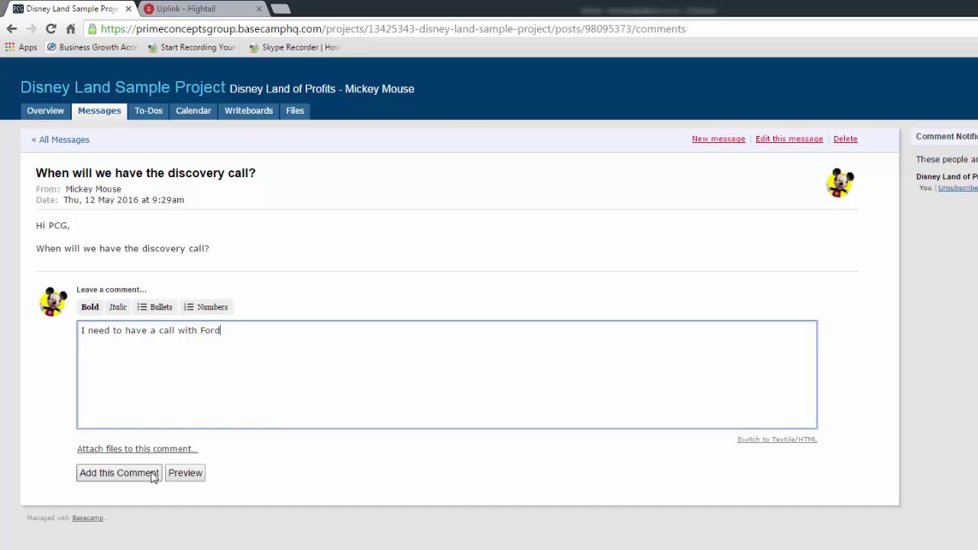
pyautogui.click(119, 473)
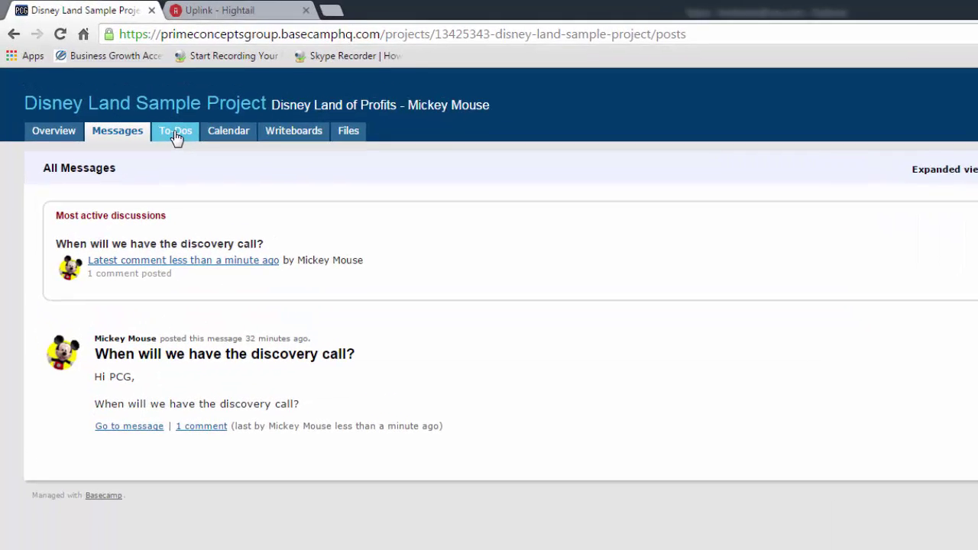
# - Show the To-Dos page with the Discovery Phase and Content Curation Phase lists
pyautogui.click(148, 112)
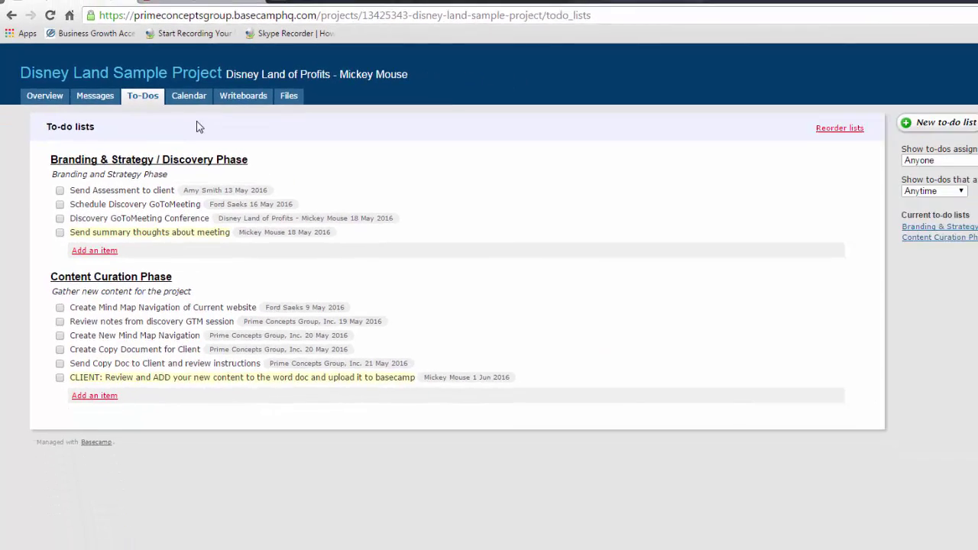
# - Show the Calendar with the marketing meeting and two sign-off milestones
pyautogui.click(143, 84)
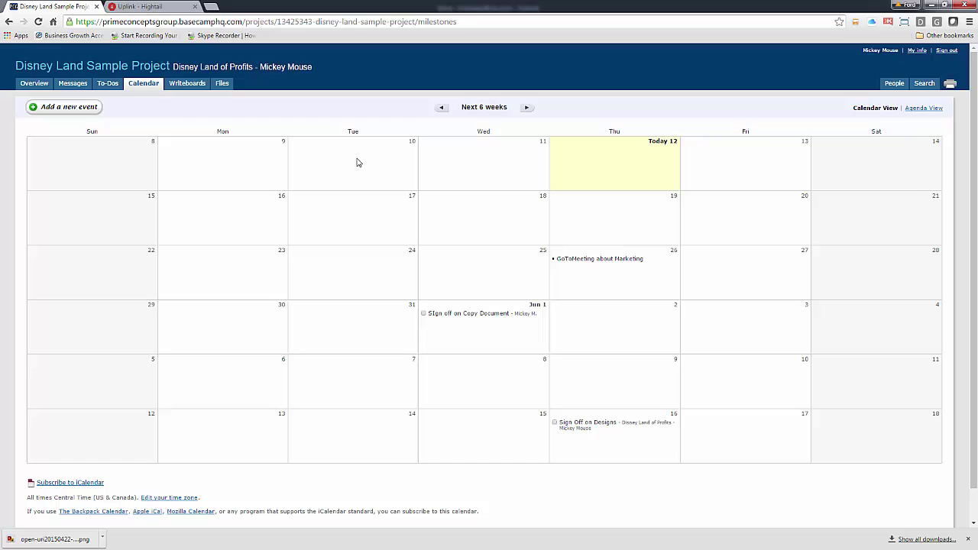
# - Cycle through the Overview, Messages and To-Dos tabs, ending on the Calendar
pyautogui.click(30, 86)
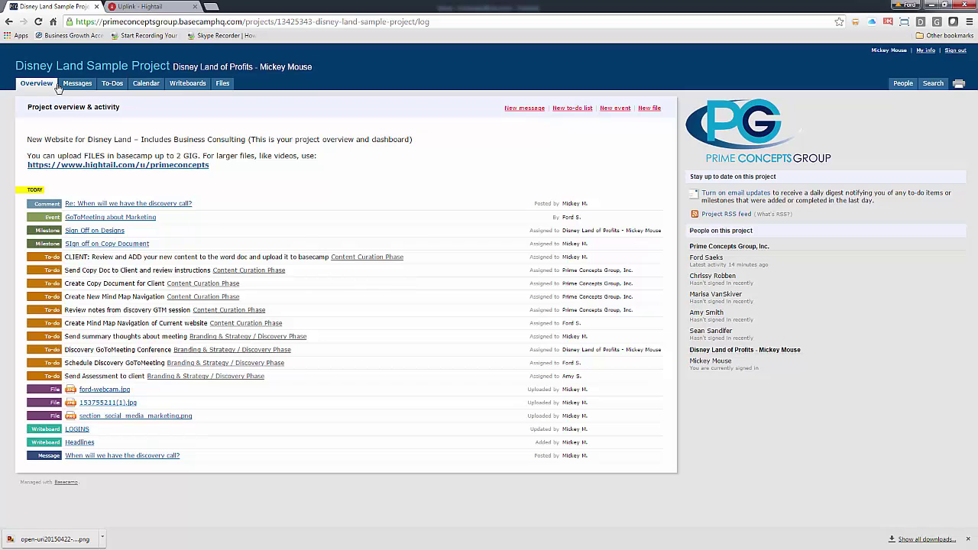
pyautogui.click(74, 86)
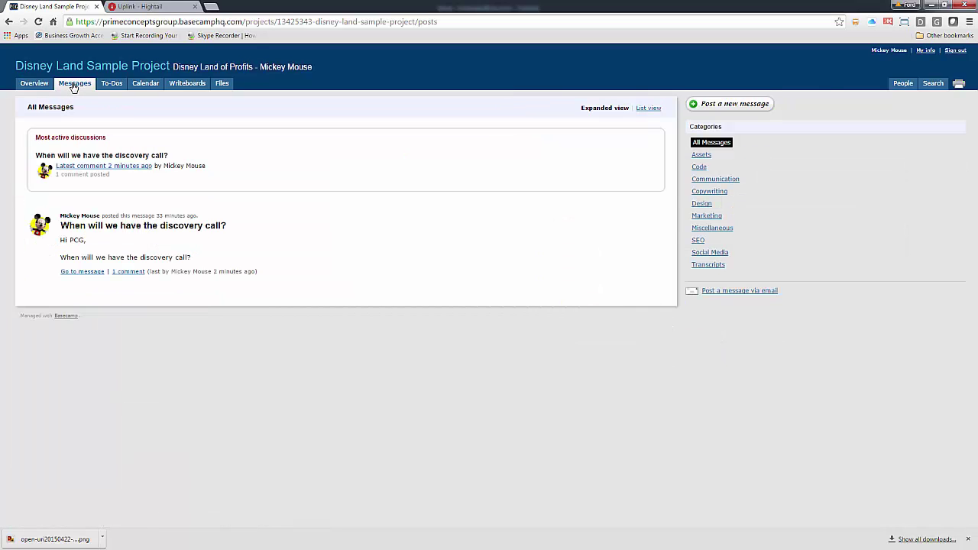
pyautogui.click(109, 85)
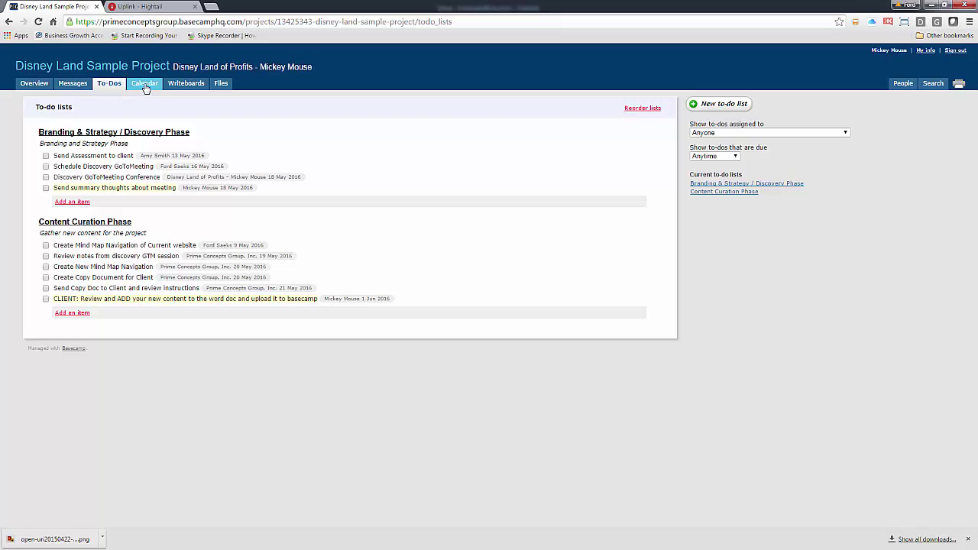
pyautogui.click(144, 85)
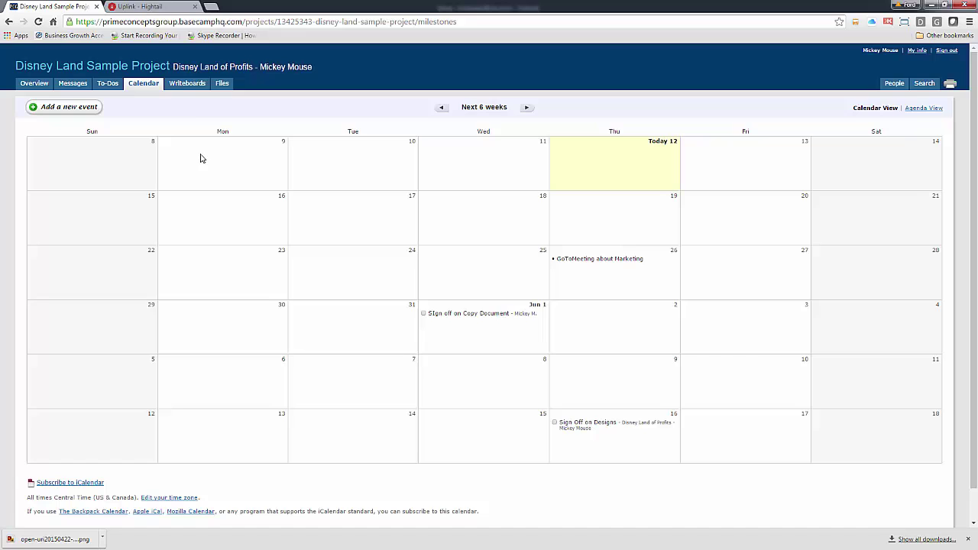
# - Open the Writeboards tab and then the LOGINS writeboard
pyautogui.click(188, 83)
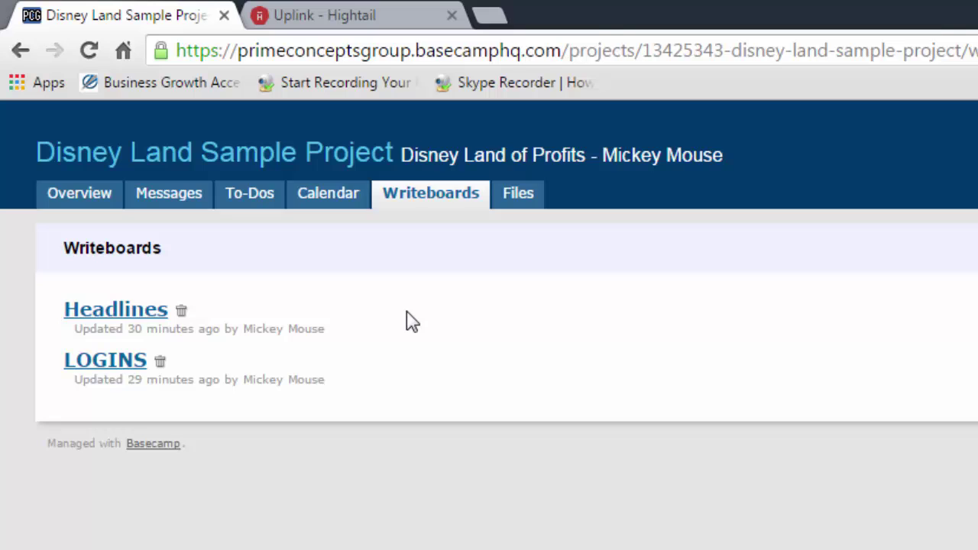
pyautogui.doubleClick(135, 314)
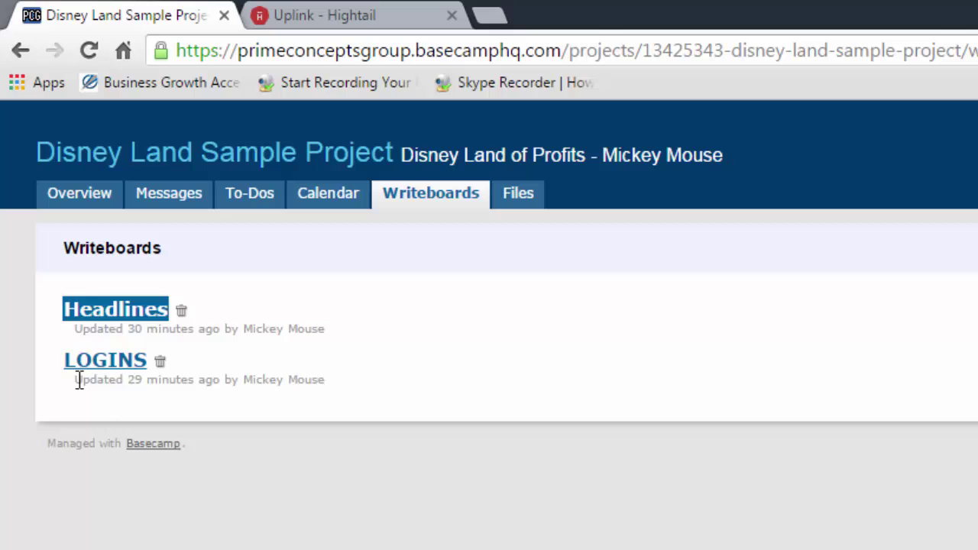
pyautogui.doubleClick(104, 360)
pyautogui.click(93, 405)
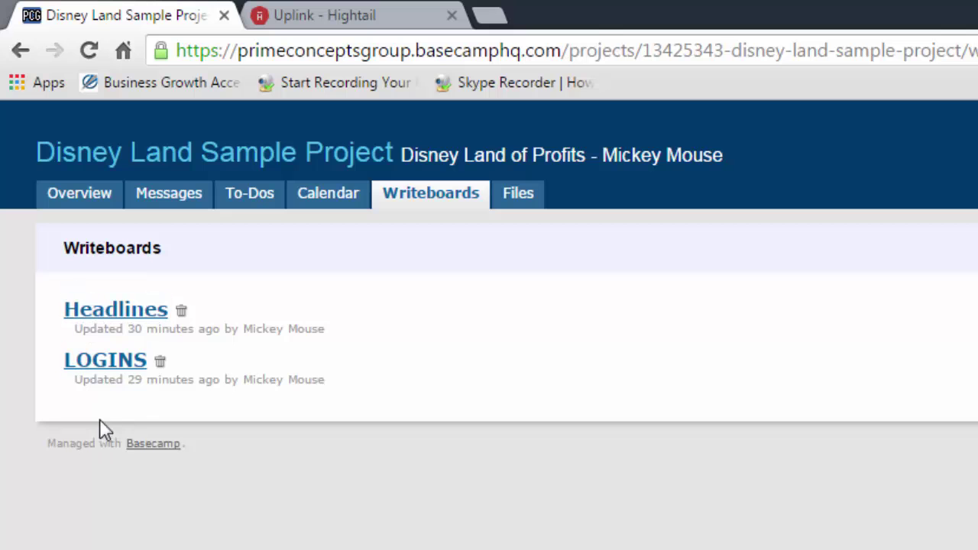
pyautogui.click(102, 366)
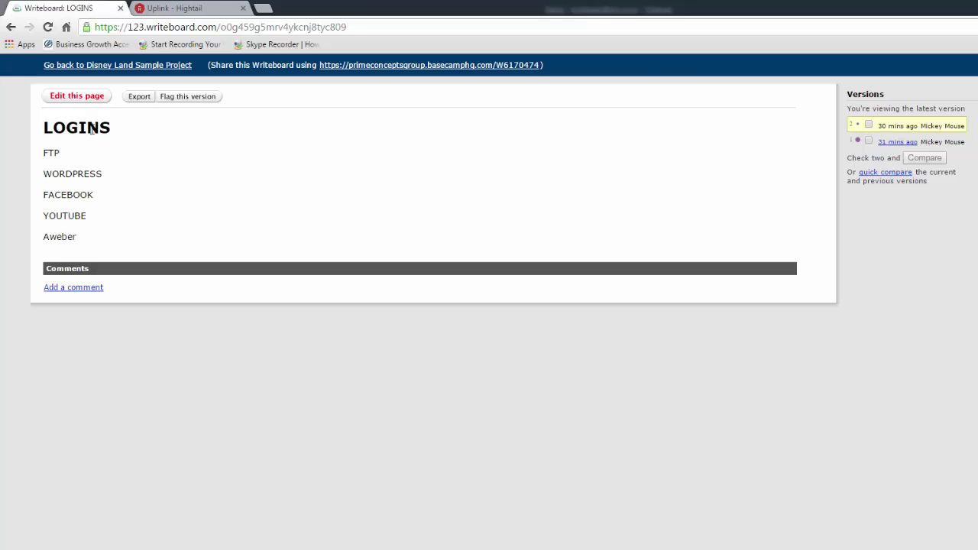
# - Highlight the LOGINS writeboard's heading, FTP and WORDPRESS entries
pyautogui.moveTo(113, 128); pyautogui.dragTo(16, 127)
pyautogui.moveTo(67, 156); pyautogui.dragTo(42, 155)
pyautogui.moveTo(104, 174); pyautogui.dragTo(29, 174)
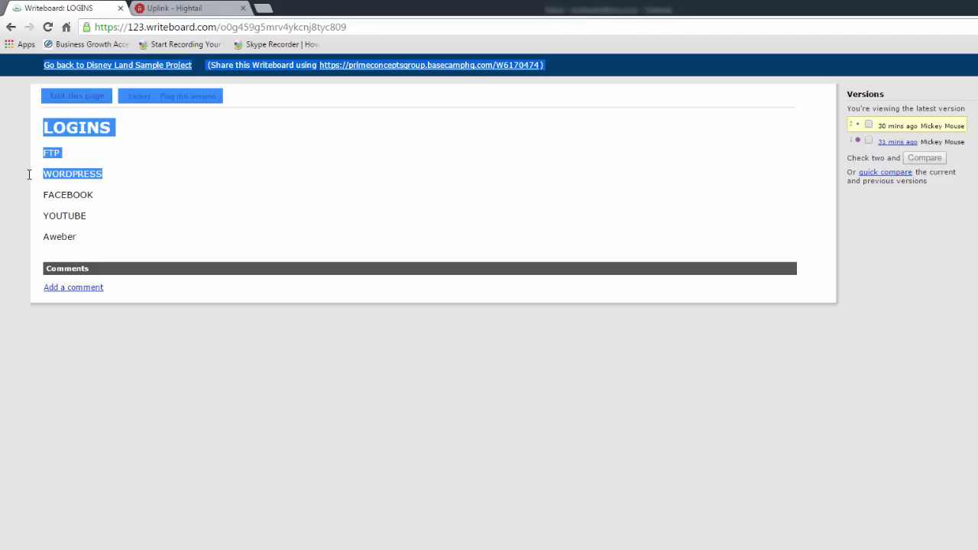
pyautogui.click(85, 195)
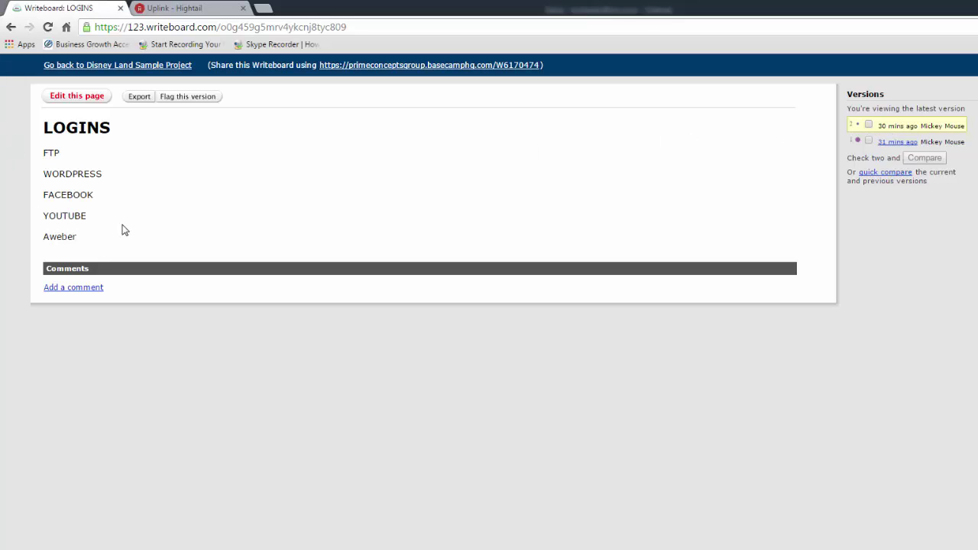
# - Return to the writeboards list and highlight the LOGINS and Headlines names
pyautogui.click(88, 67)
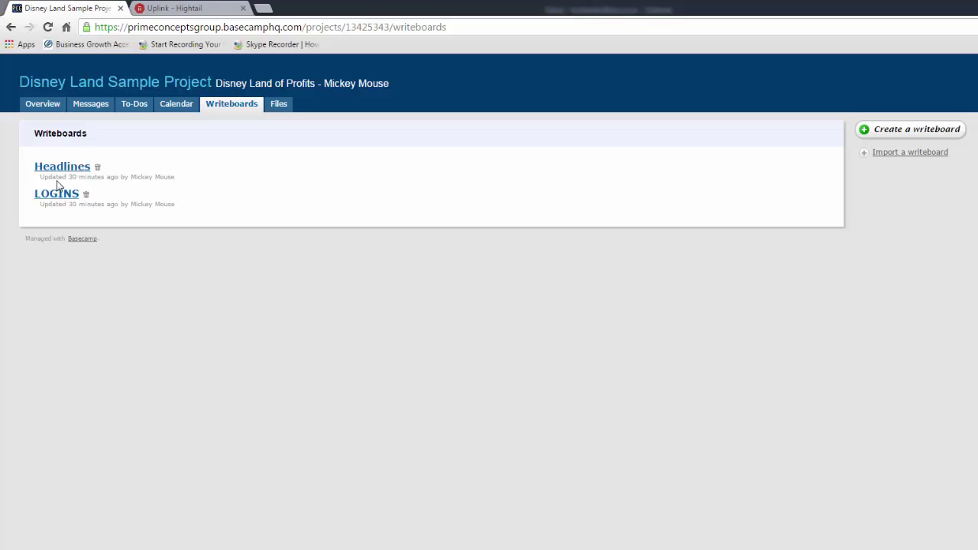
pyautogui.tripleClick(53, 205)
pyautogui.tripleClick(50, 176)
pyautogui.click(52, 241)
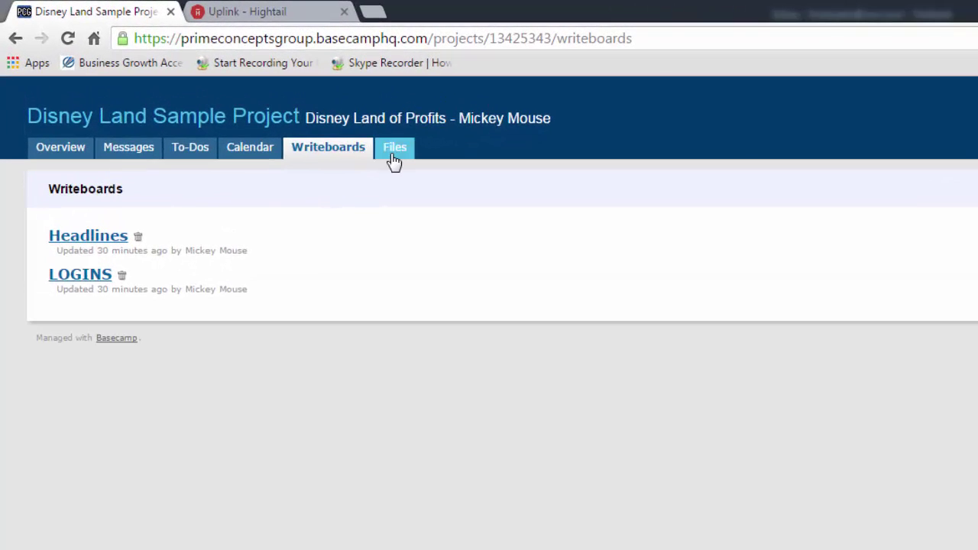
# - Open the Files section and its Upload a file form
pyautogui.click(394, 149)
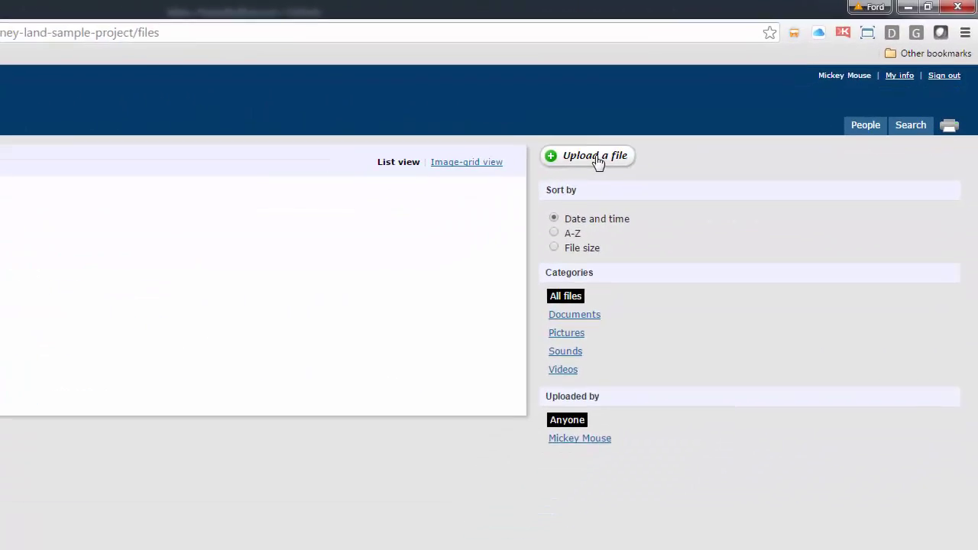
pyautogui.click(746, 185)
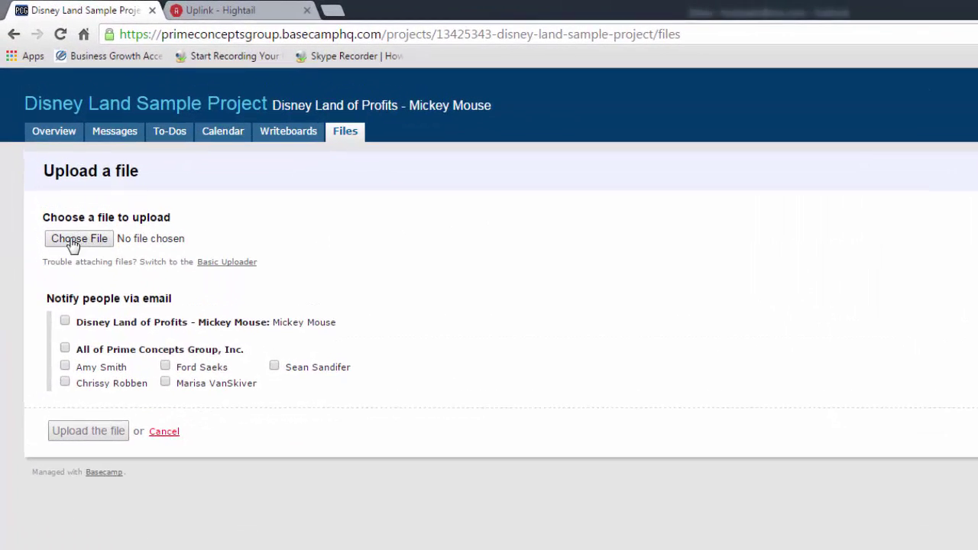
# - Choose 178992104.jpg from Pictures > _ ThinkStock Photos > November 2014 for upload
pyautogui.click(73, 242)
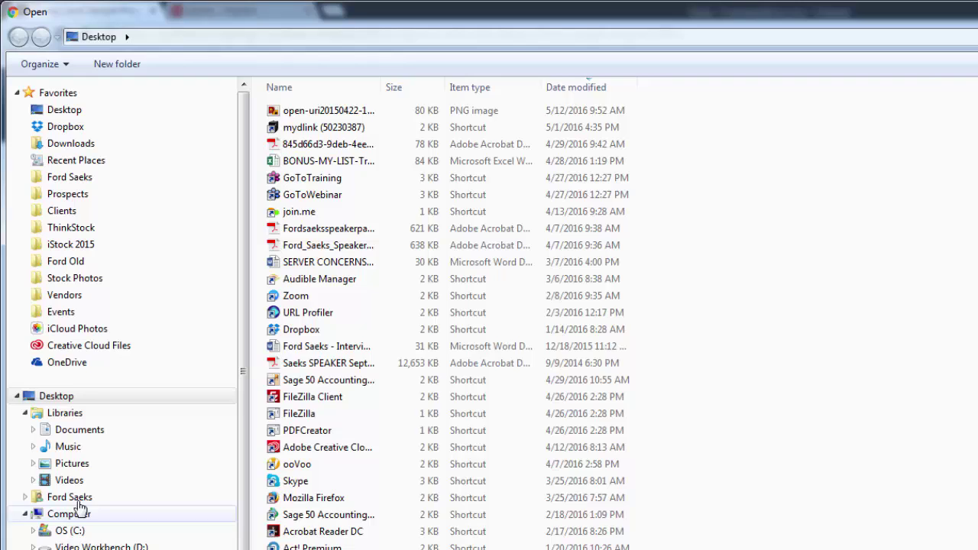
pyautogui.click(72, 463)
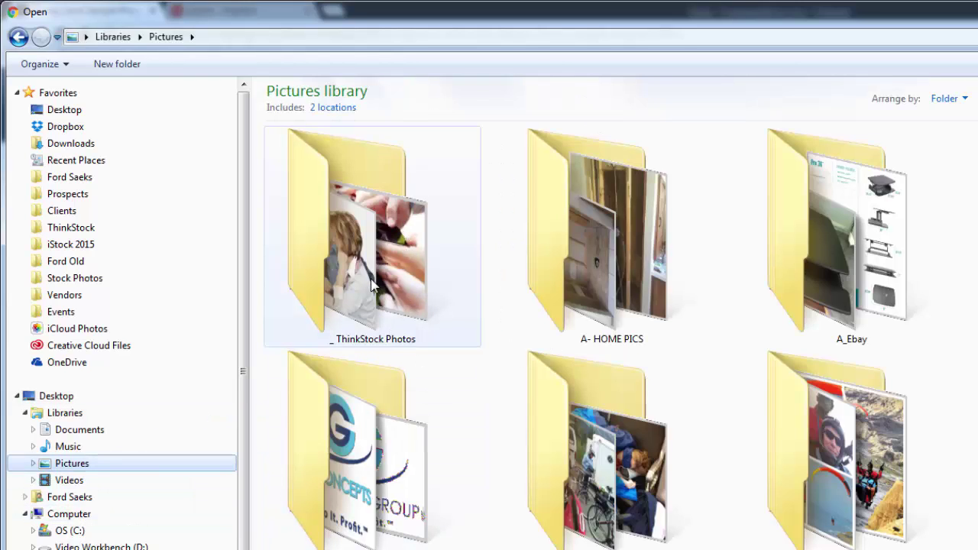
pyautogui.doubleClick(368, 275)
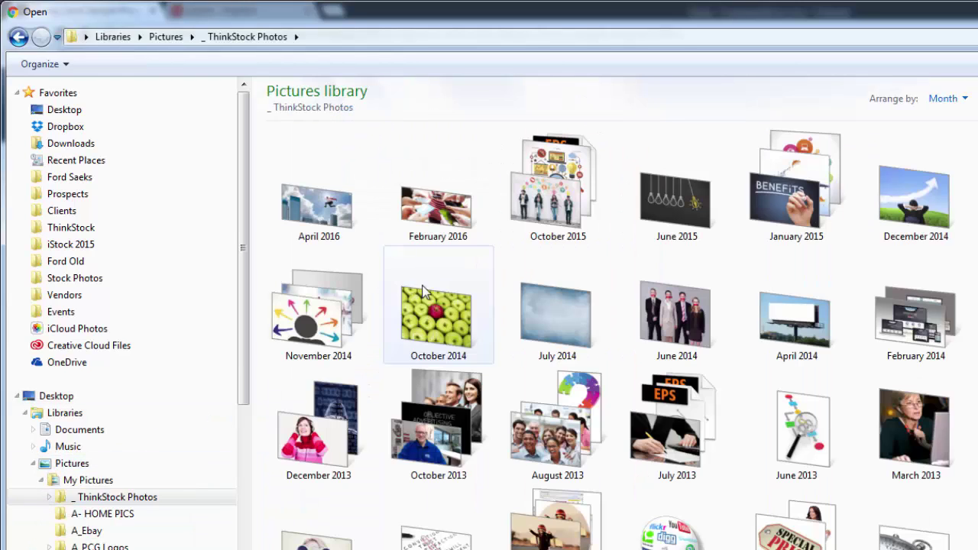
pyautogui.doubleClick(317, 317)
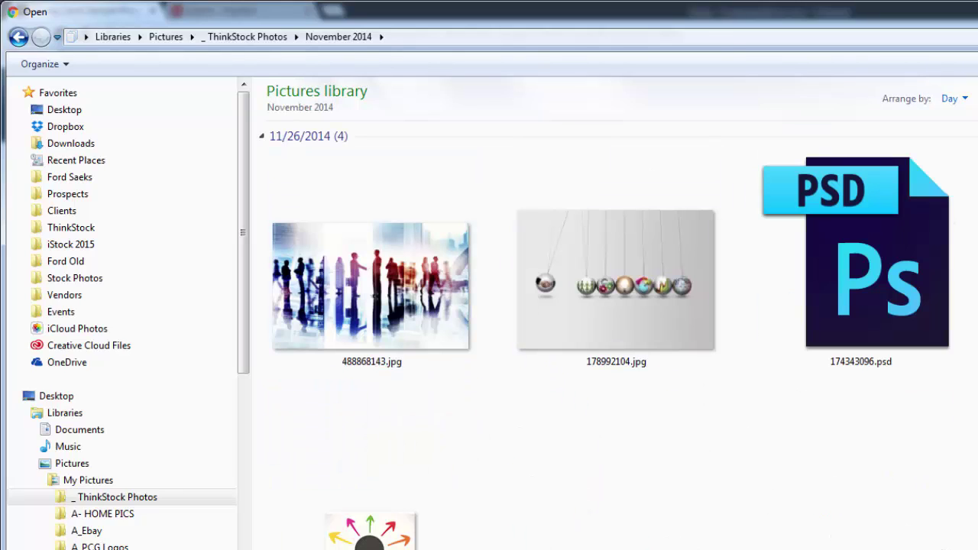
pyautogui.click(594, 299)
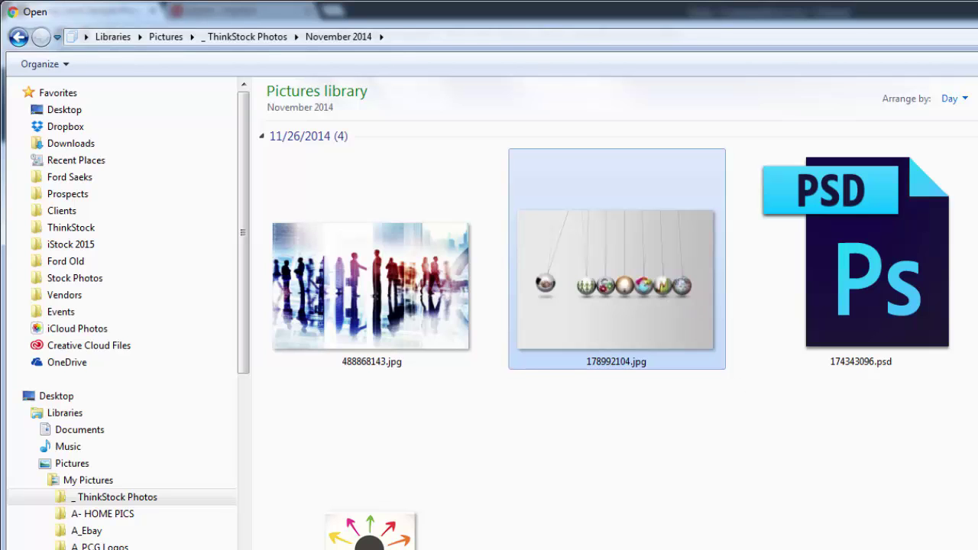
pyautogui.press('Return')
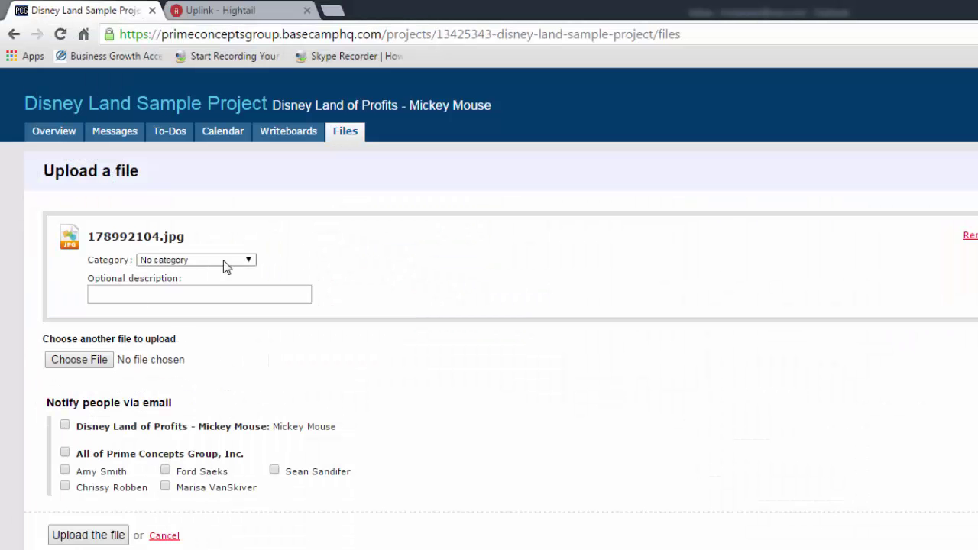
# - File the image under Pictures with the description 'Use for home page' and upload it
pyautogui.click(223, 260)
pyautogui.click(139, 221)
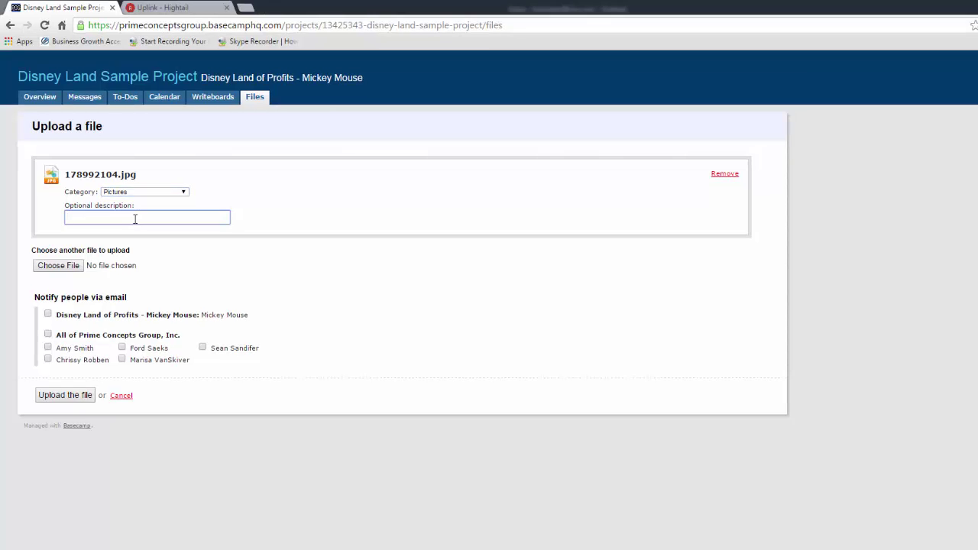
pyautogui.write('Use for ')
pyautogui.write('home page')
pyautogui.click(65, 395)
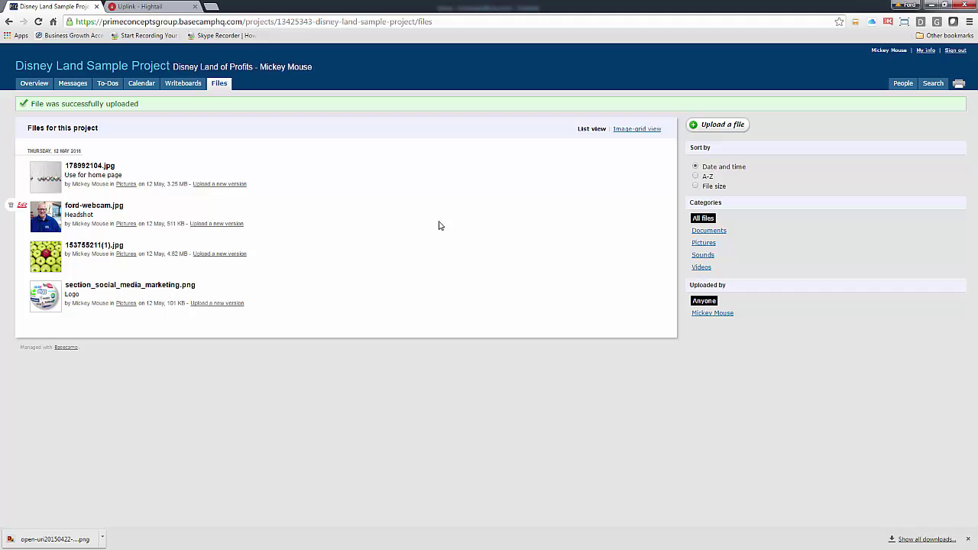
# - Toggle Files between image-grid and list view, then browse Overview, Messages, To-Dos and Calendar
pyautogui.moveTo(344, 174)
pyautogui.click(638, 128)
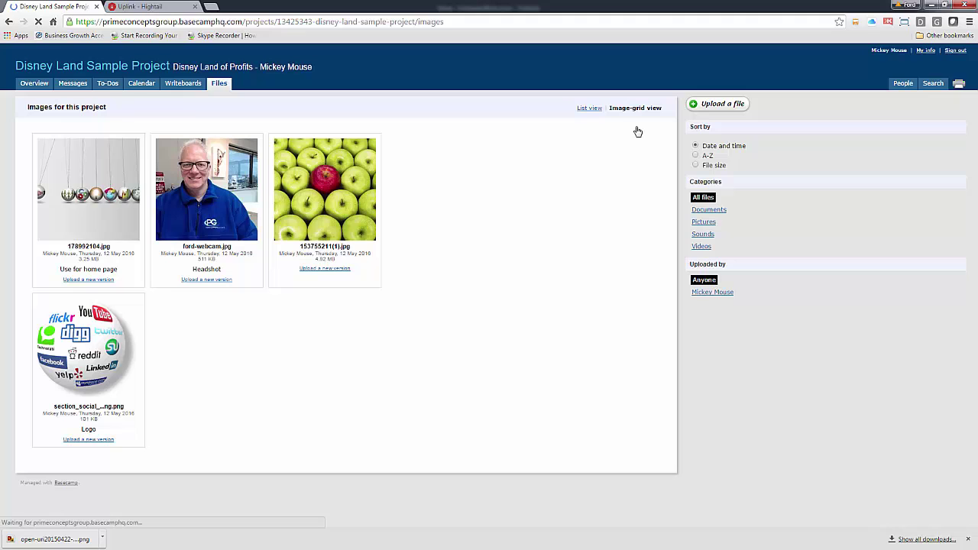
pyautogui.click(588, 108)
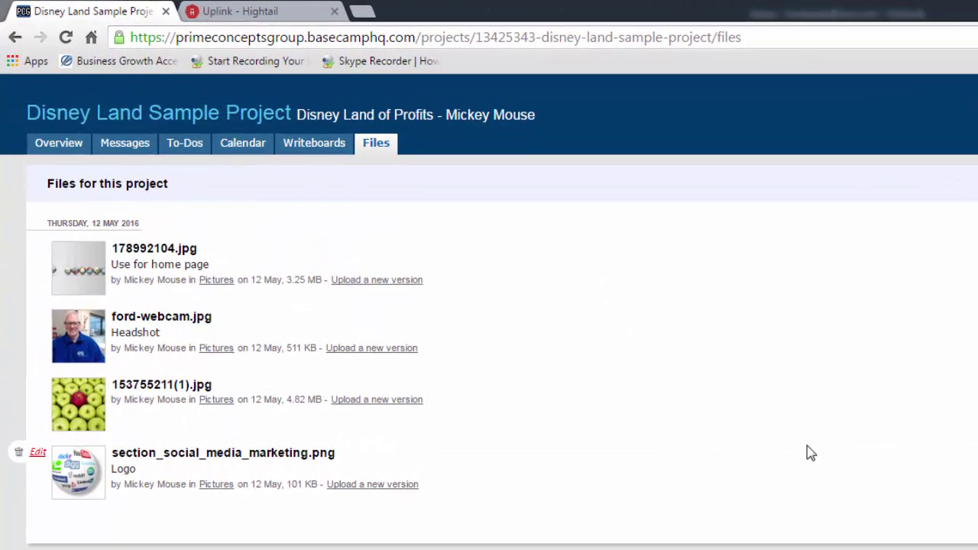
pyautogui.click(57, 147)
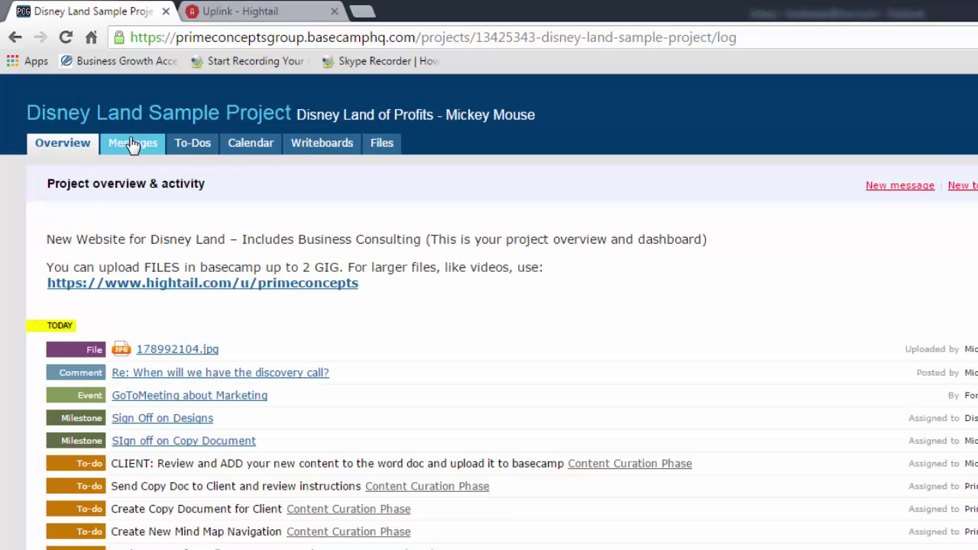
pyautogui.click(132, 145)
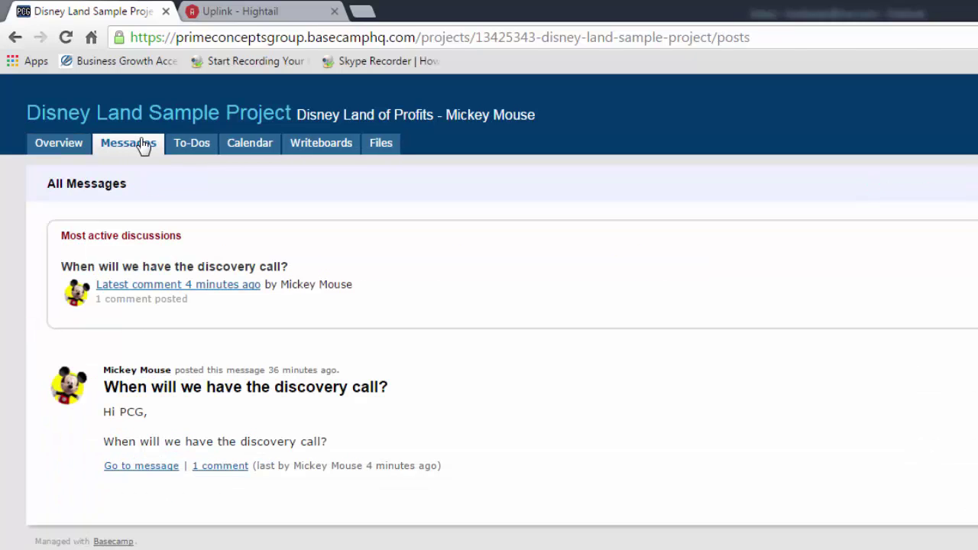
pyautogui.click(182, 149)
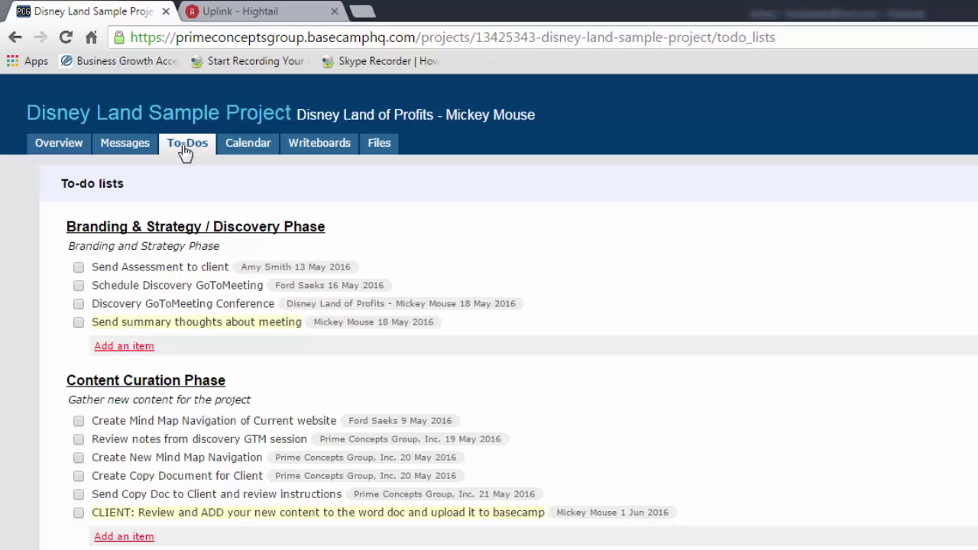
pyautogui.moveTo(214, 420)
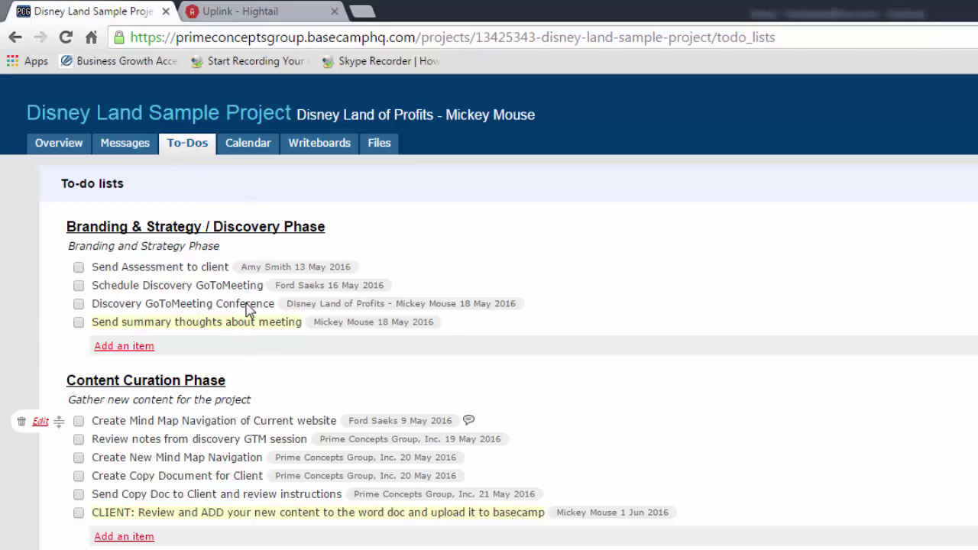
pyautogui.click(241, 149)
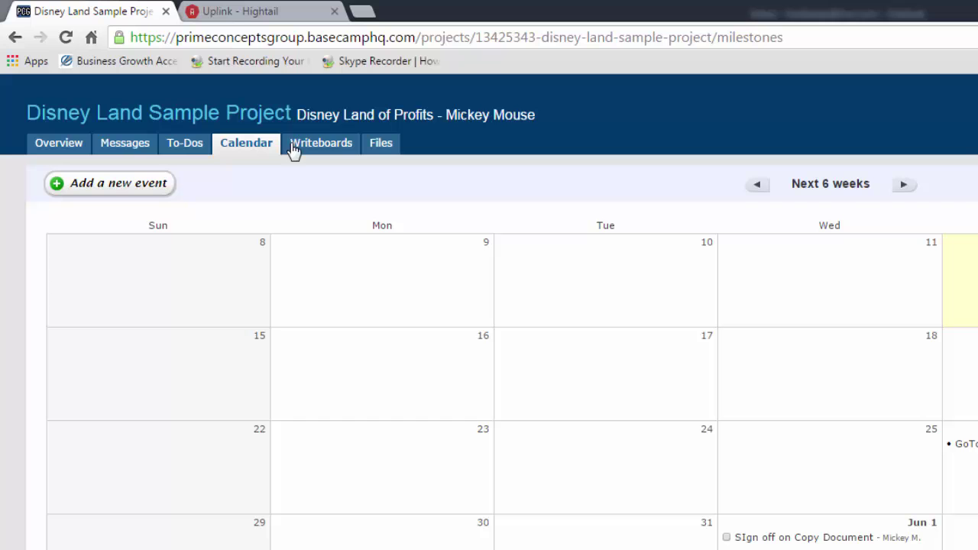